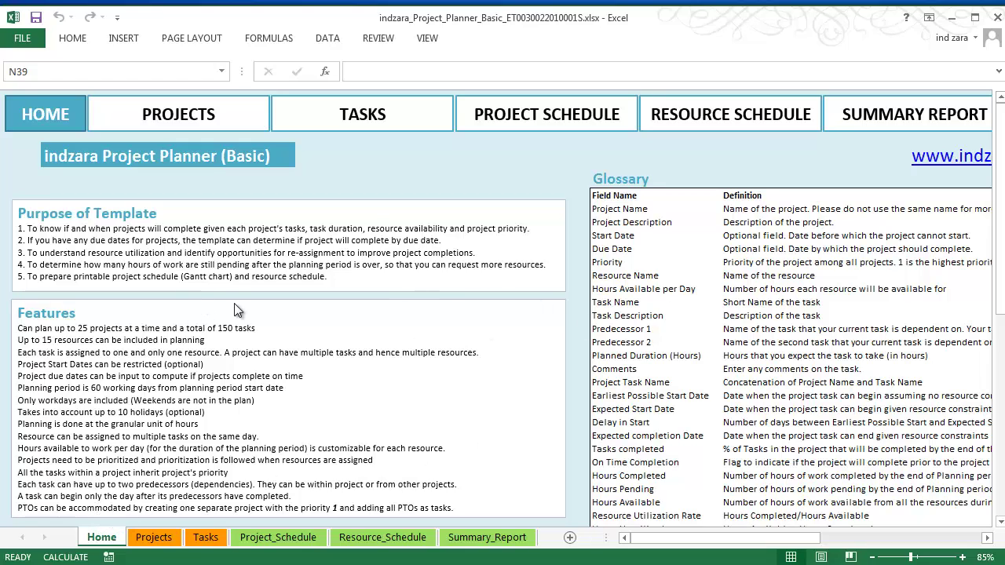
Review the template's purpose, features, usage instructions and glossary on the Home sheet.
scroll(217, 319, "down", 1)
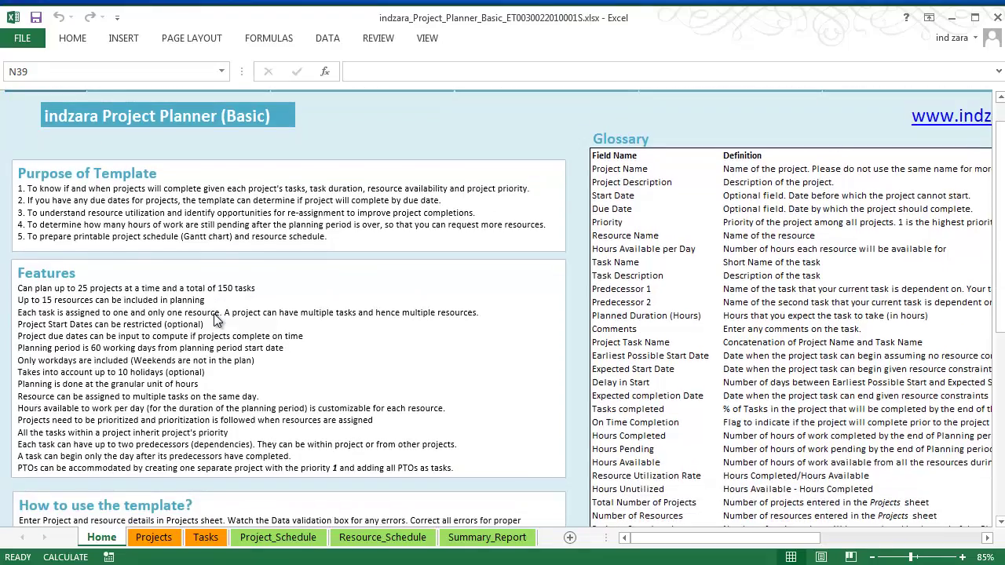
scroll(217, 320, "down", 3)
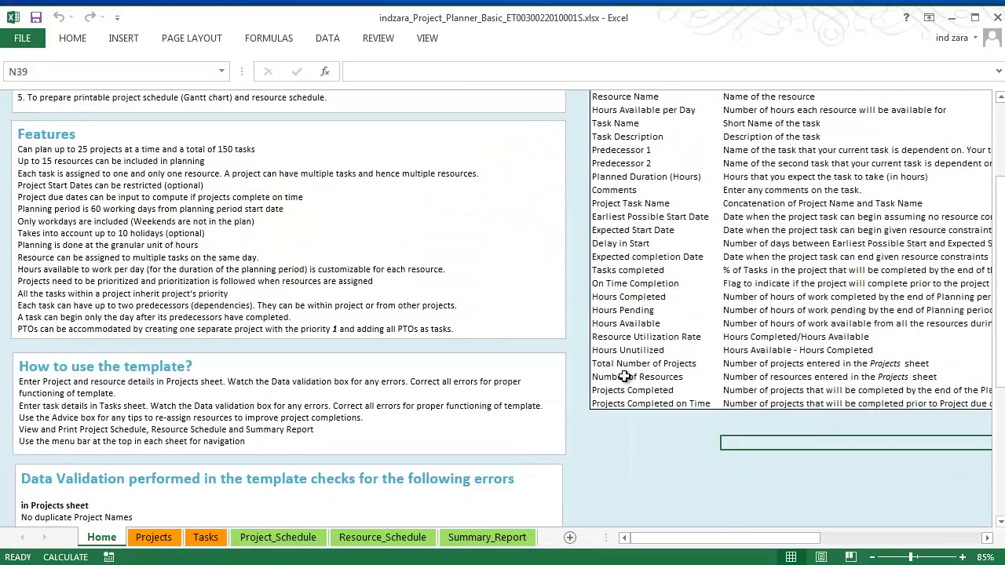
scroll(624, 377, "up", 3)
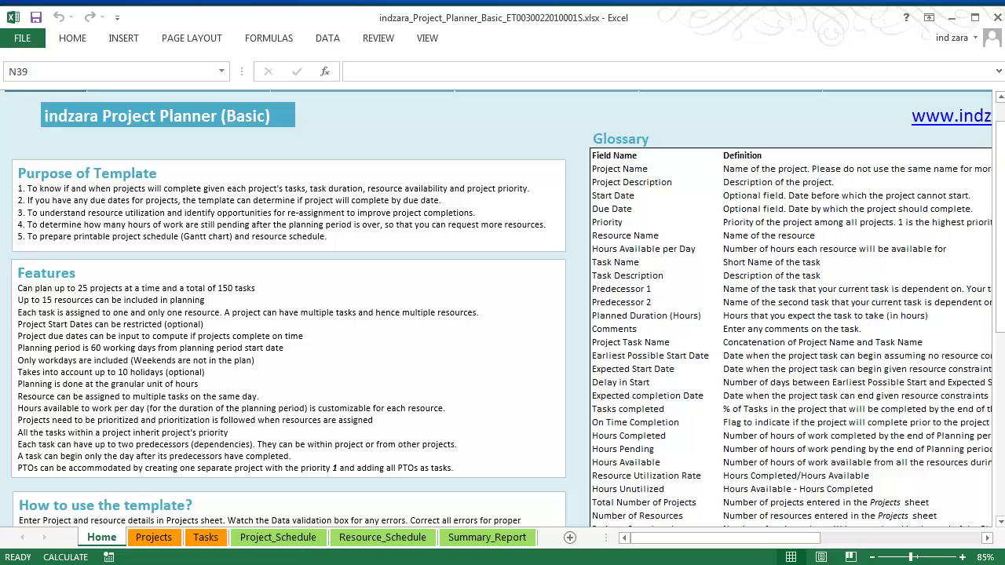
left_click(987, 538)
left_click_drag(799, 541, 783, 541)
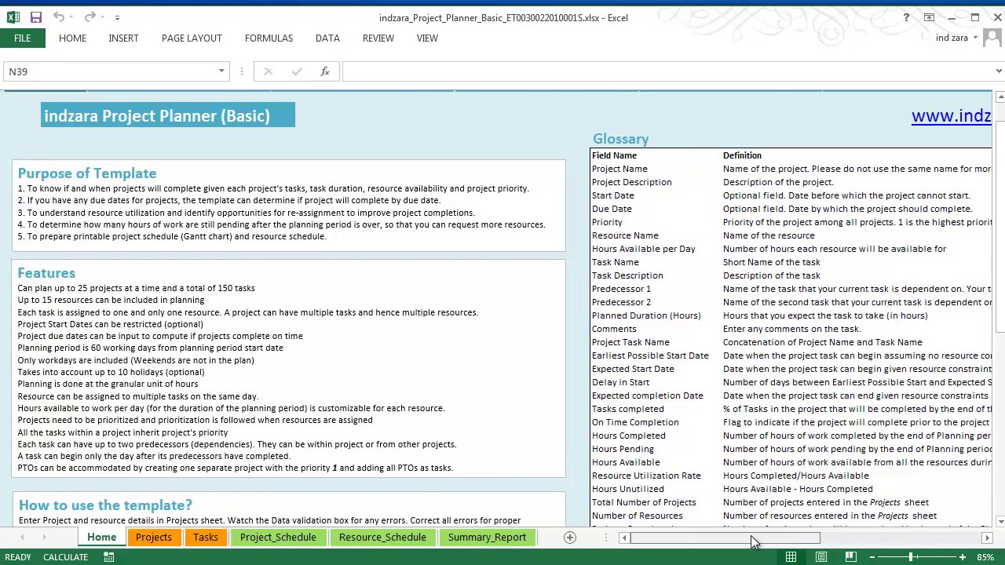
scroll(576, 425, "up", 1)
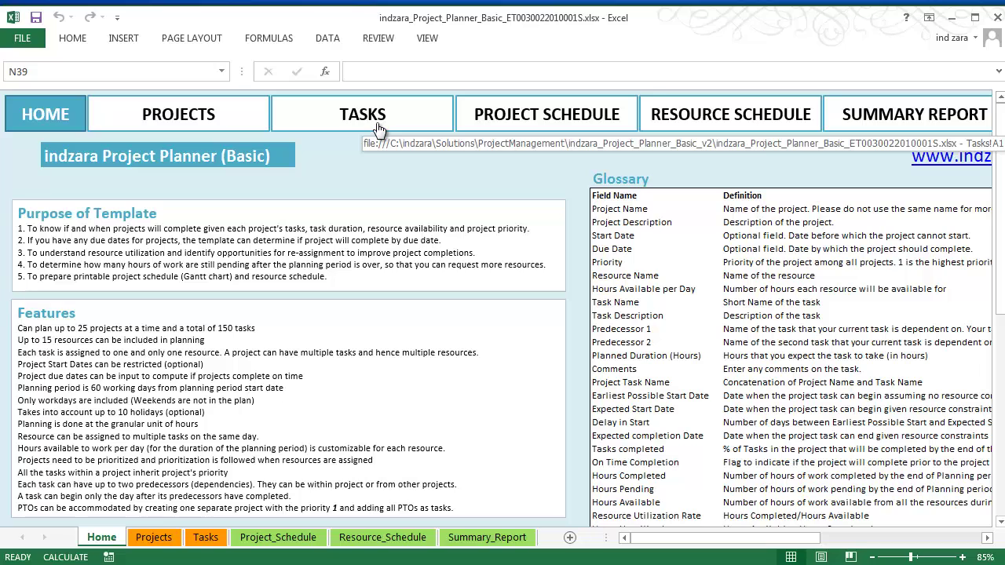
Open the Projects sheet and examine its project table, resource table, planning period start date, name and holiday inputs.
left_click(202, 126)
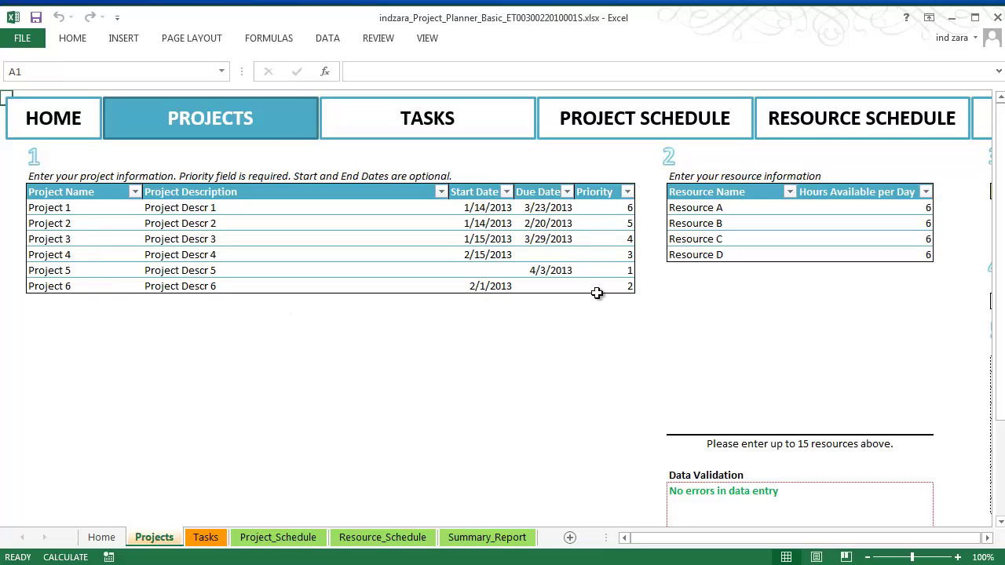
left_click(988, 539)
left_click_drag(988, 538, 987, 539)
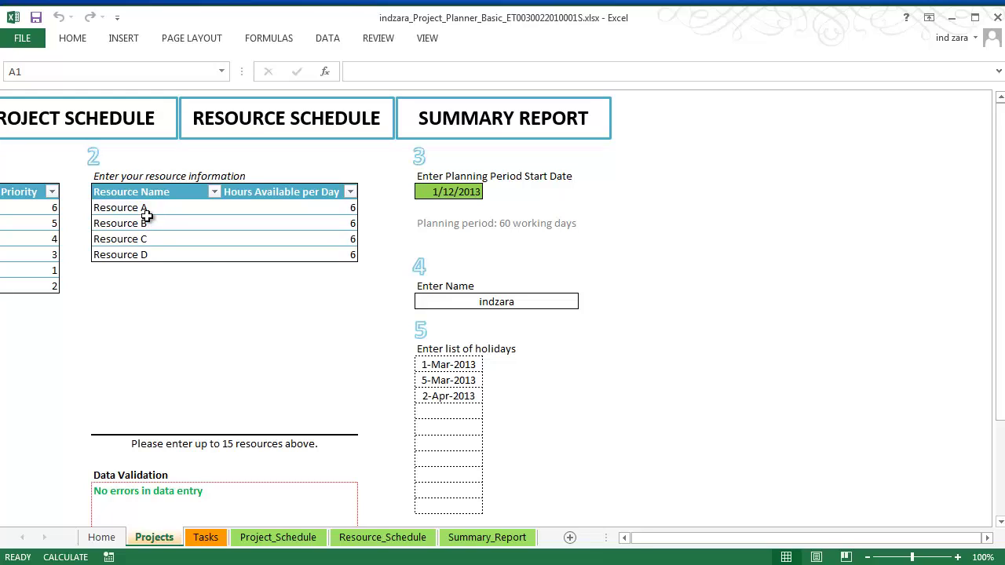
left_click(625, 538)
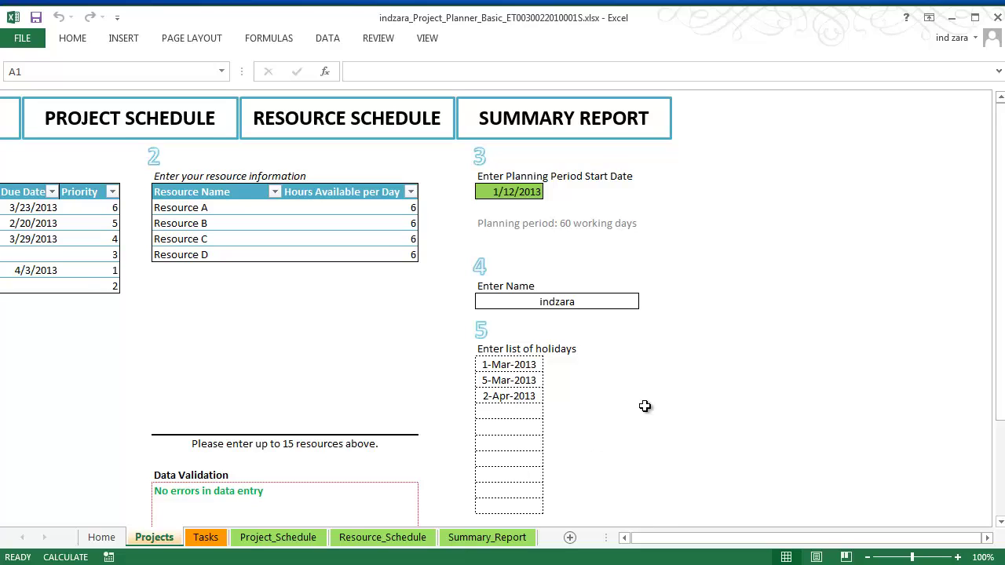
left_click(625, 537)
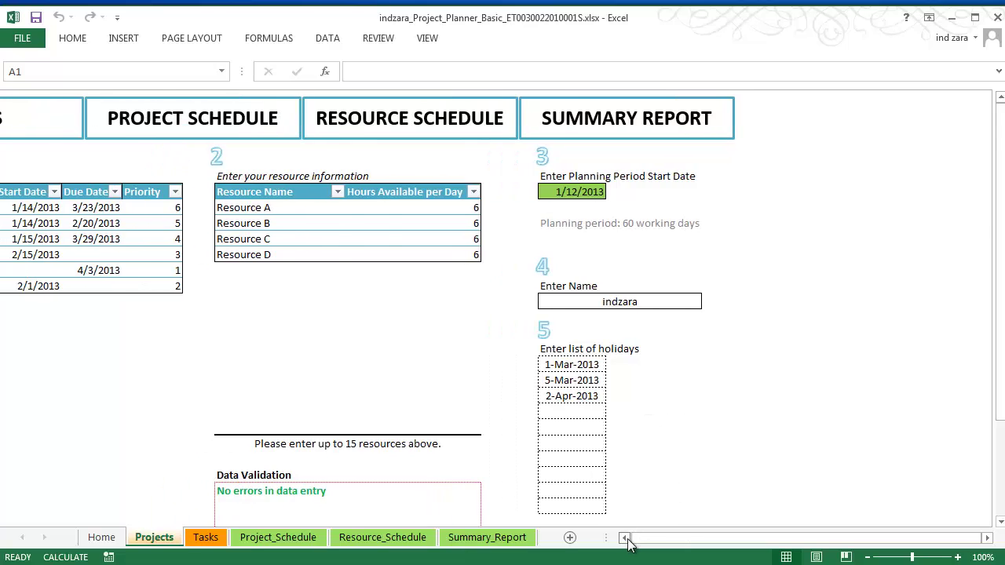
Check the Data Validation box and the project and resource entry limits beneath the tables on the Projects sheet.
scroll(642, 367, "down", 3)
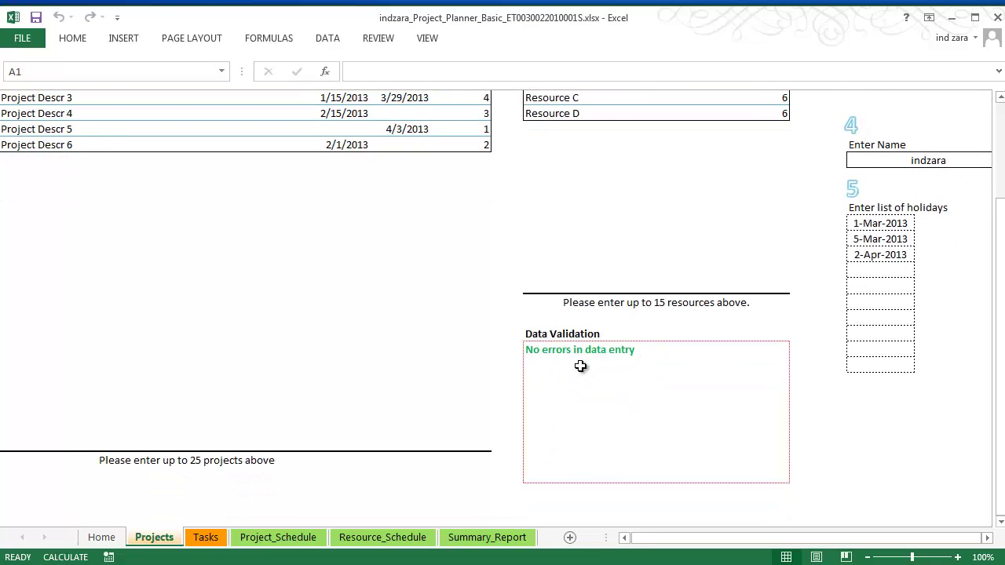
scroll(597, 379, "up", 1)
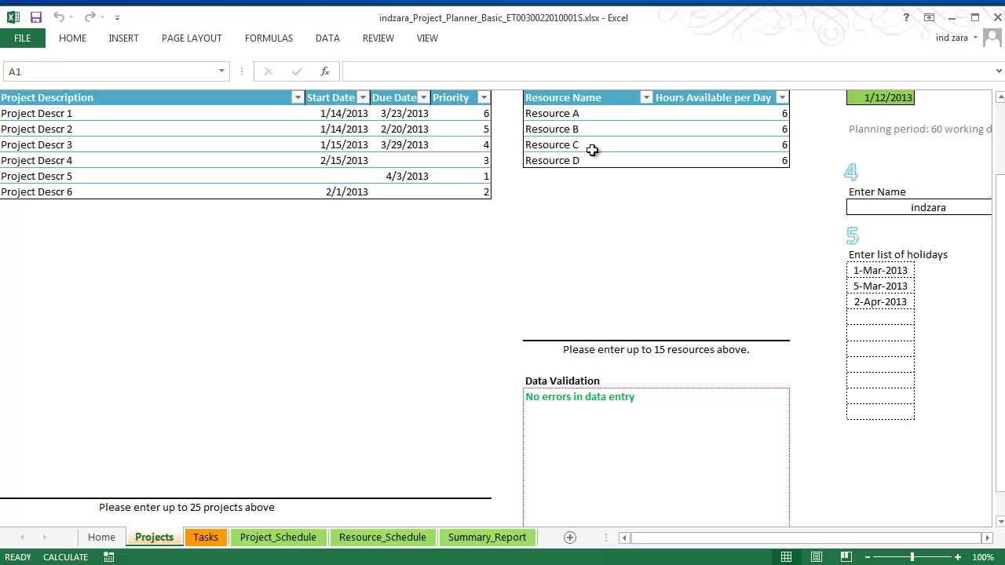
left_click(624, 538)
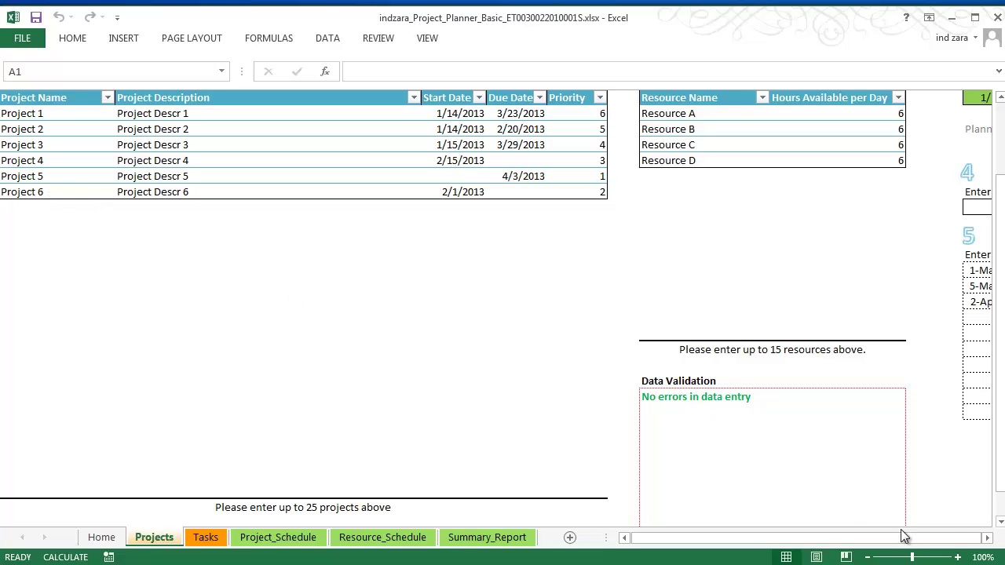
left_click(987, 539)
left_click(987, 539)
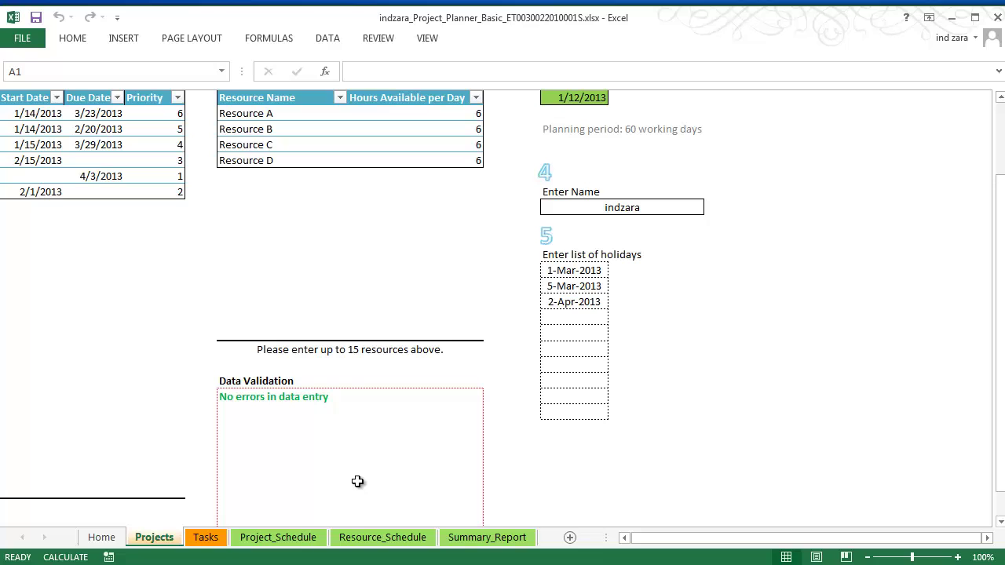
left_click(698, 540)
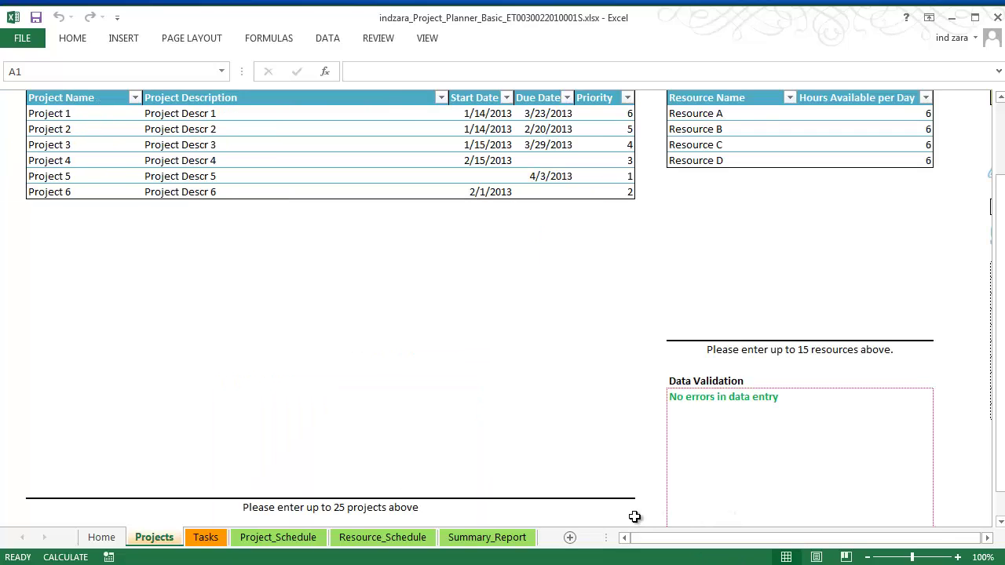
scroll(634, 510, "up", 1)
scroll(635, 505, "up", 1)
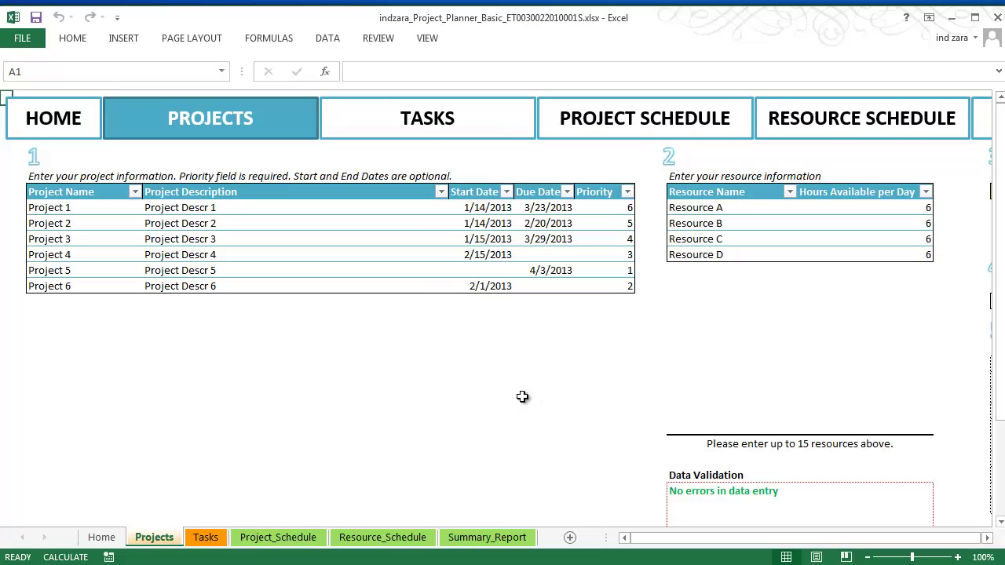
Open the Tasks sheet at 90% zoom and examine all summary metrics above the task table.
left_click(426, 116)
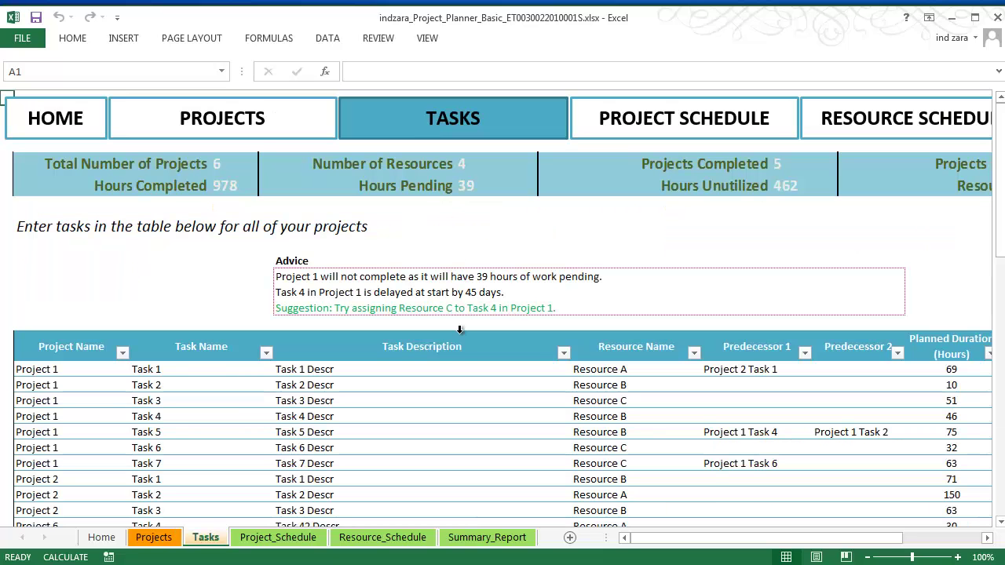
left_click(867, 558)
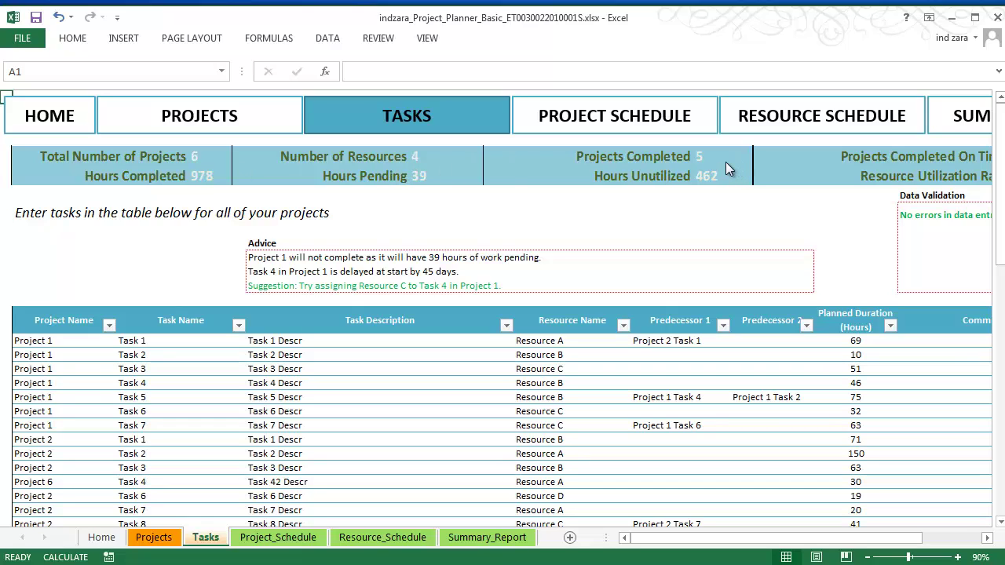
left_click(988, 538)
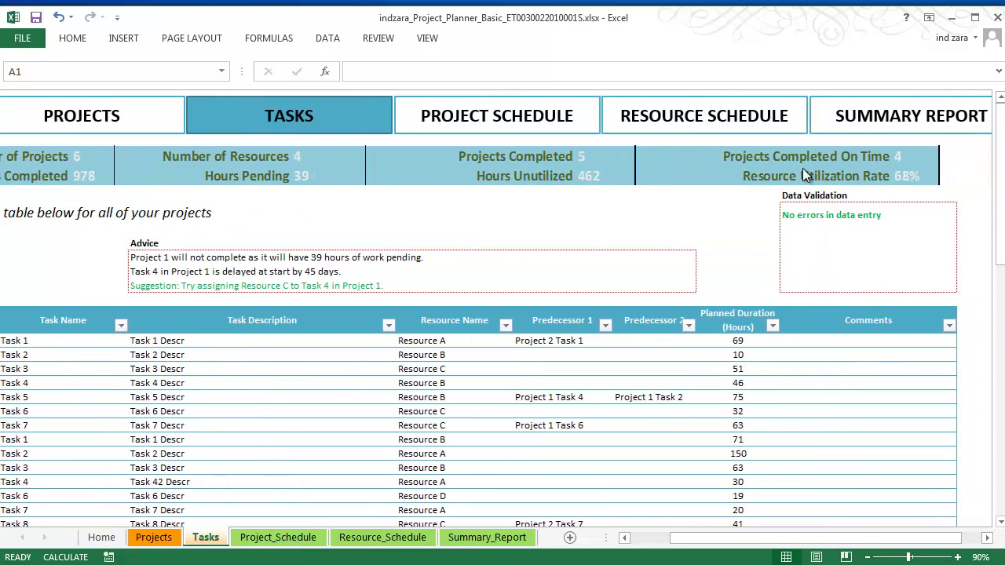
left_click_drag(798, 545, 712, 546)
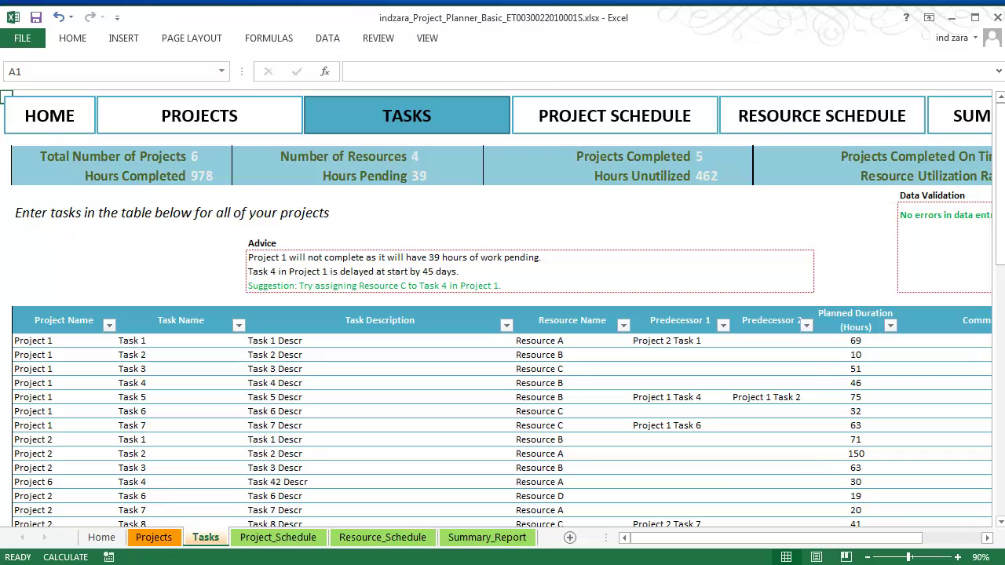
Highlight Project 1's seven task names and their assigned resources in the task table, and view the available resource choices.
left_click_drag(1000, 523, 1002, 528)
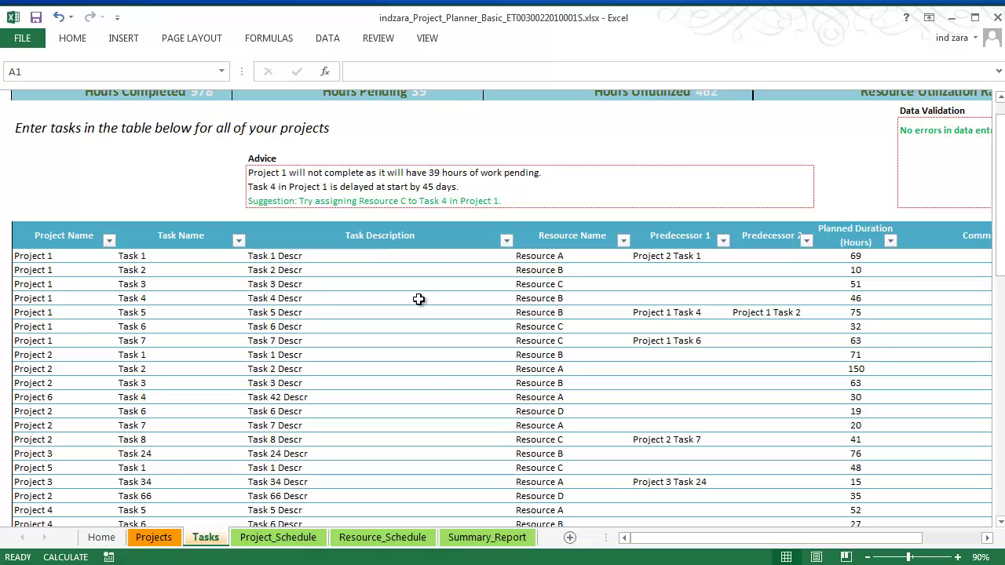
scroll(399, 301, "down", 1)
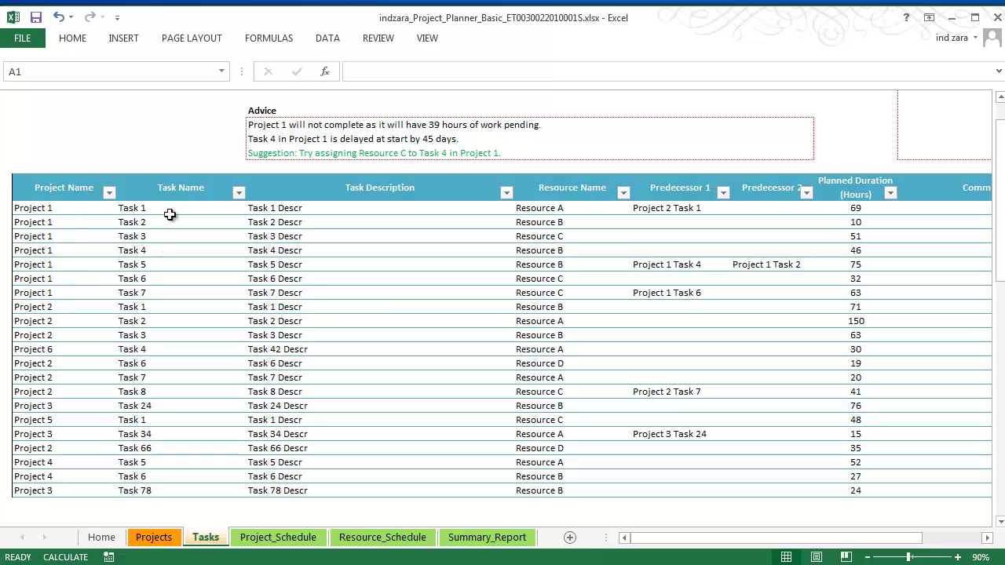
left_click_drag(168, 212, 169, 294)
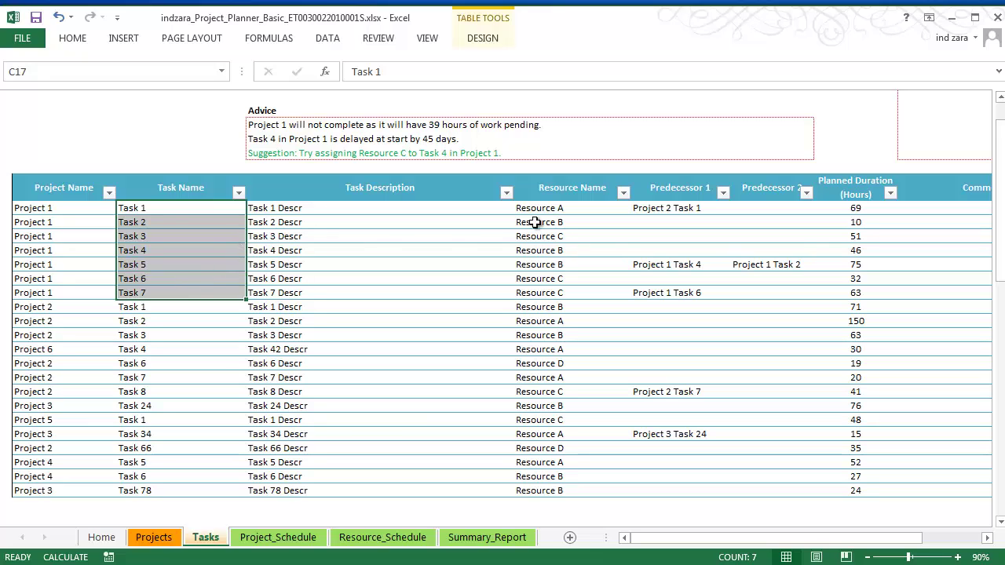
left_click_drag(535, 209, 547, 290)
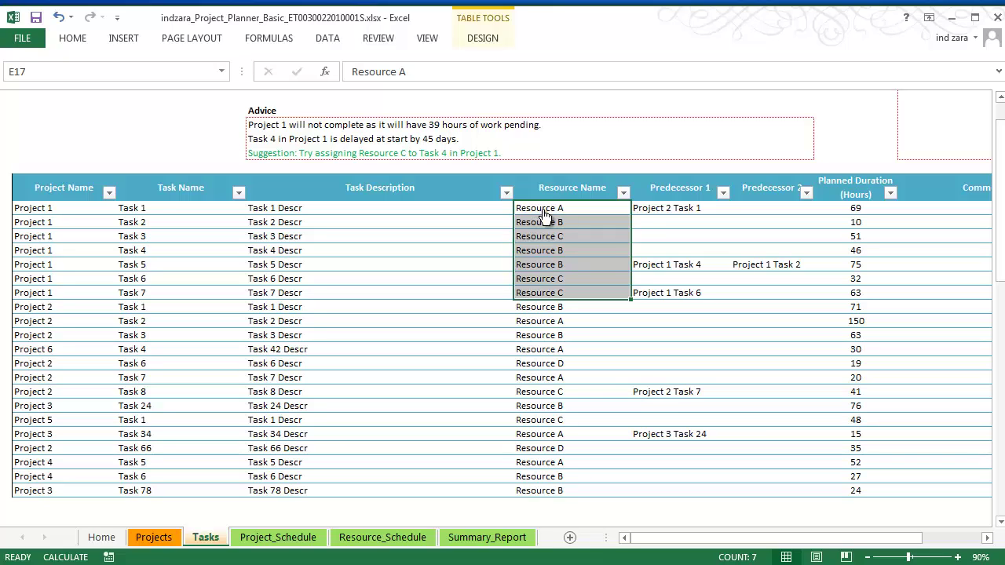
key("alt+Down")
key("Escape")
Examine the predecessor, planned duration and comments columns of the task table, starting with Project 1 Task 1.
left_click(691, 212)
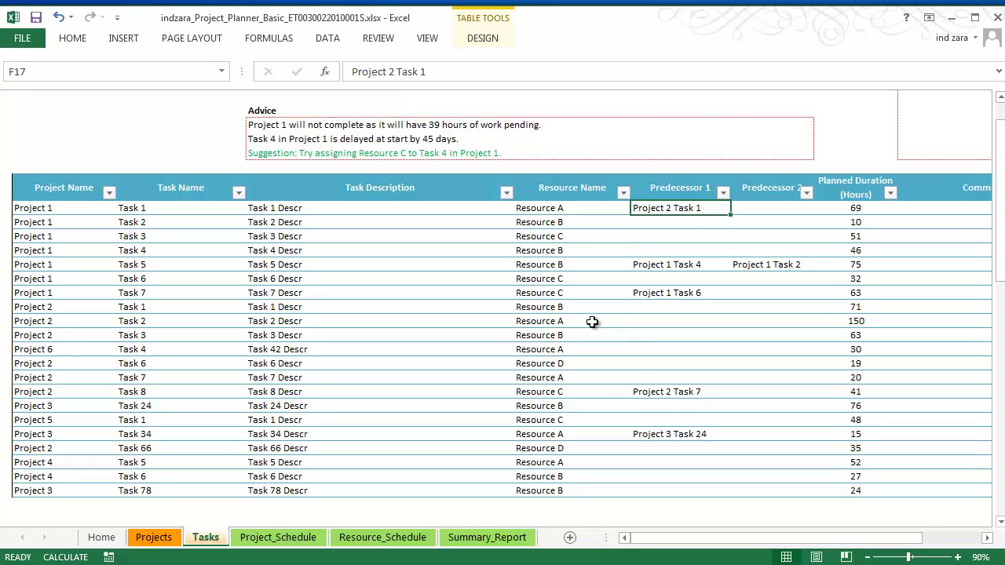
left_click(840, 210)
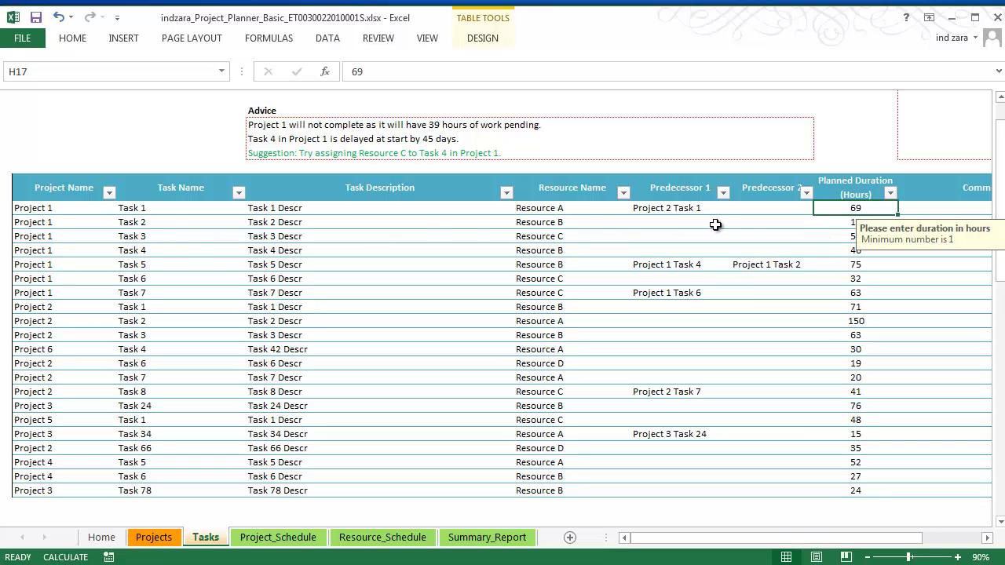
left_click(988, 538)
left_click(988, 538)
left_click(988, 538)
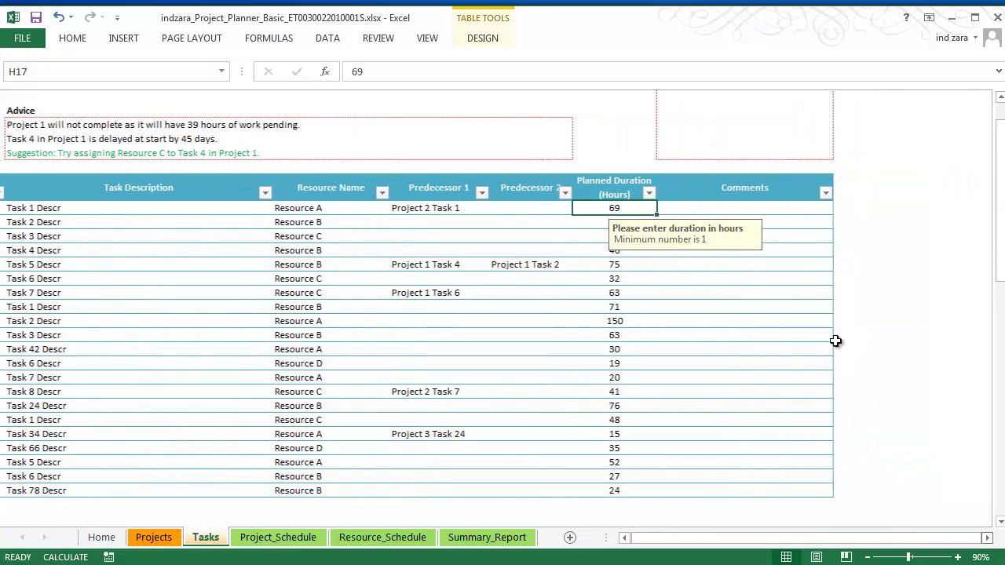
left_click(626, 539)
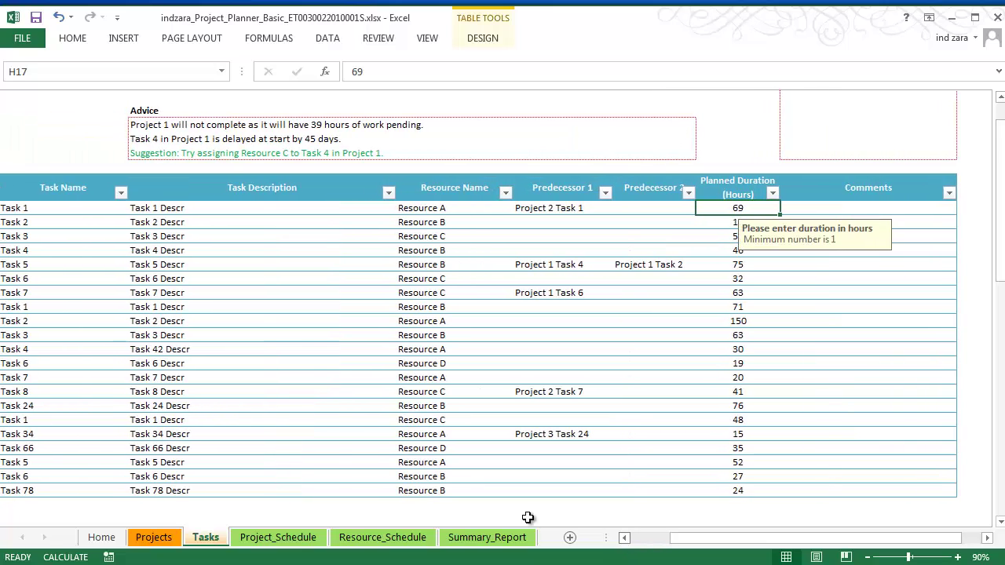
left_click(647, 538)
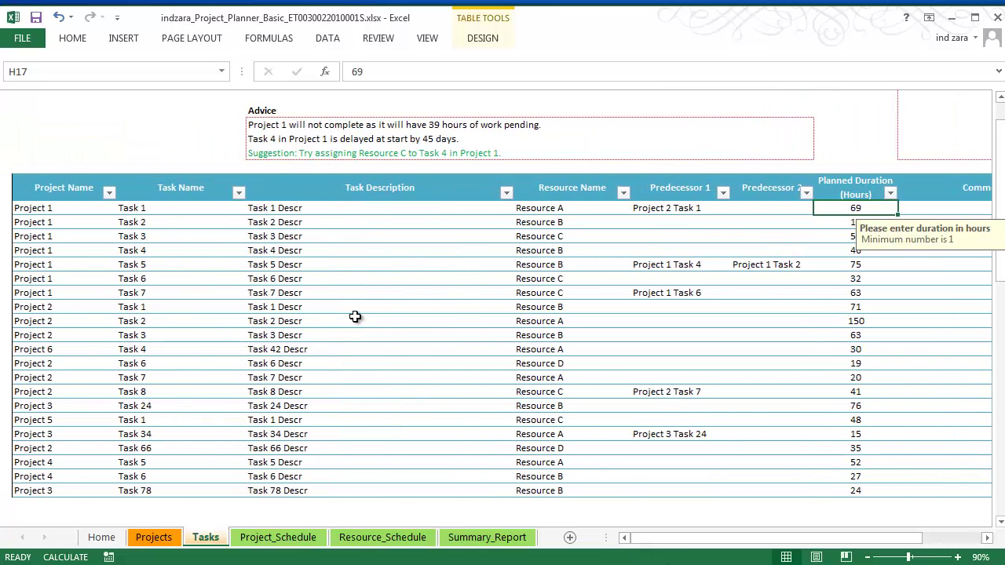
Look through the task list to its last row and check it against the project list on the Projects sheet.
scroll(290, 493, "down", 1)
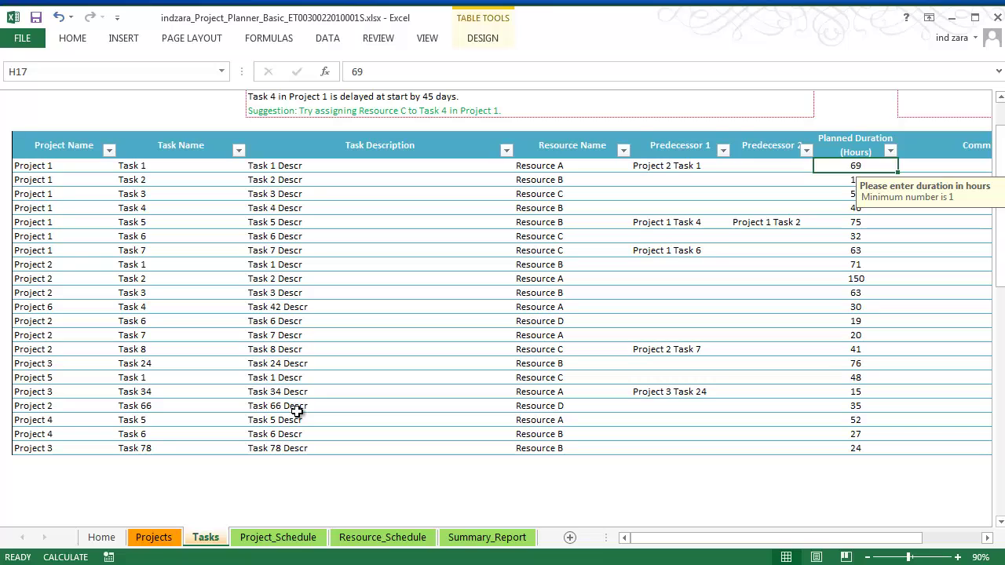
scroll(297, 411, "up", 1)
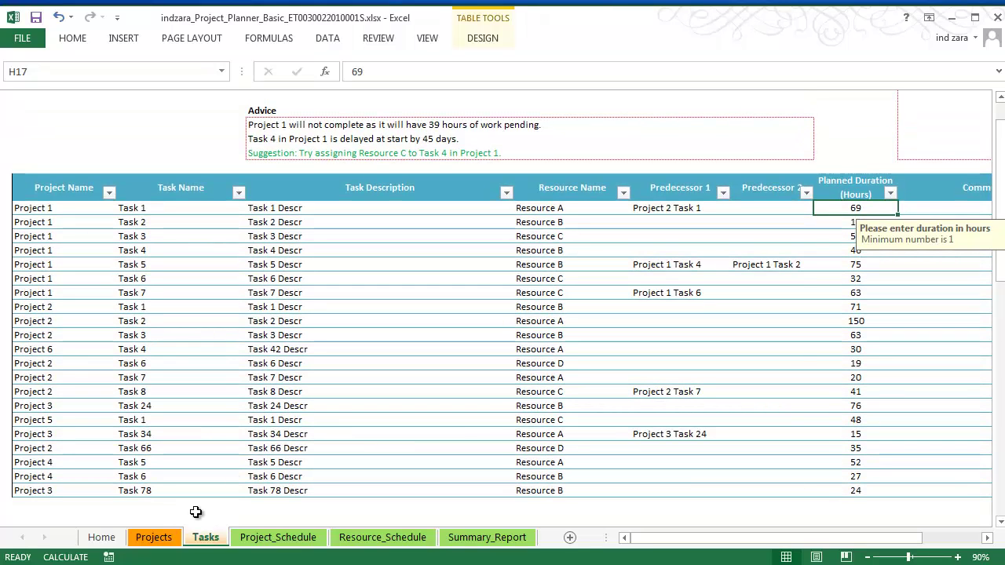
left_click(154, 538)
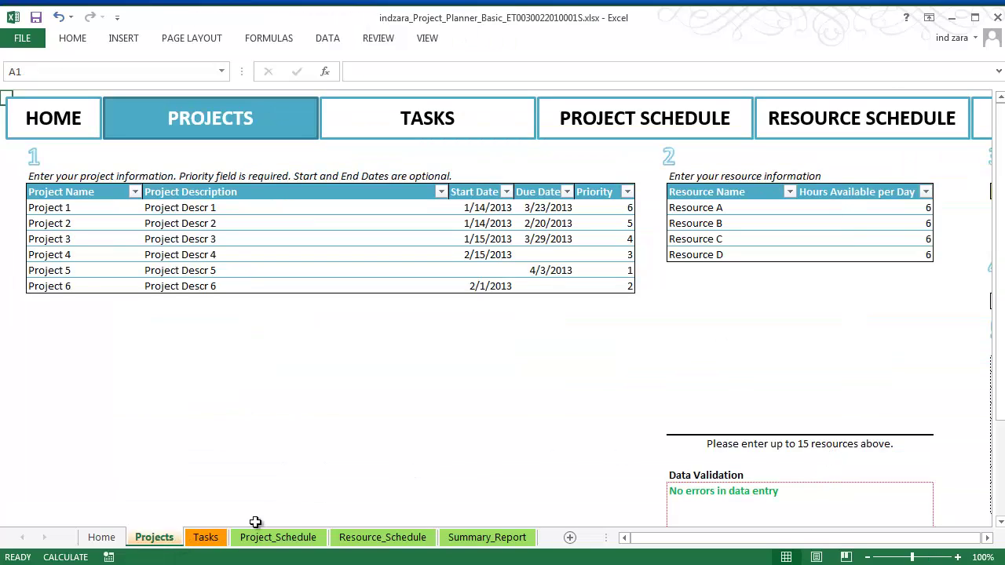
Return to the Tasks sheet and examine the Advice and Data Validation boxes above the task table.
left_click(218, 537)
scroll(579, 415, "up", 2)
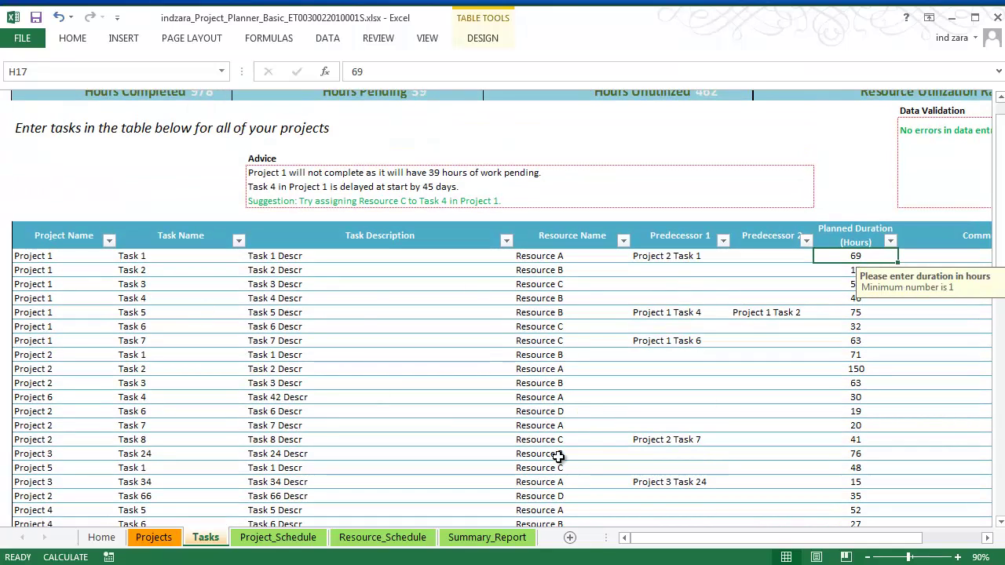
scroll(557, 457, "up", 1)
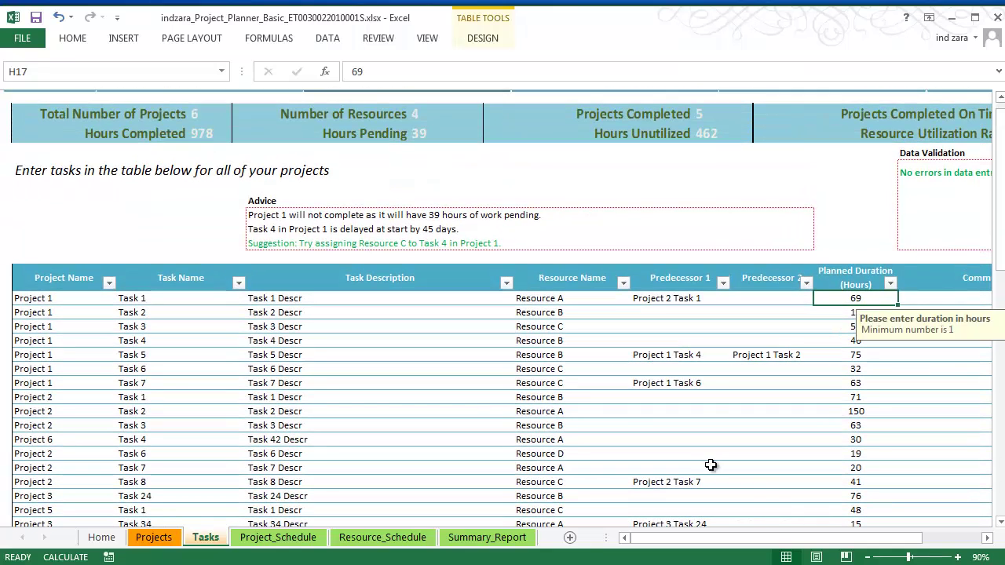
left_click_drag(923, 544, 959, 547)
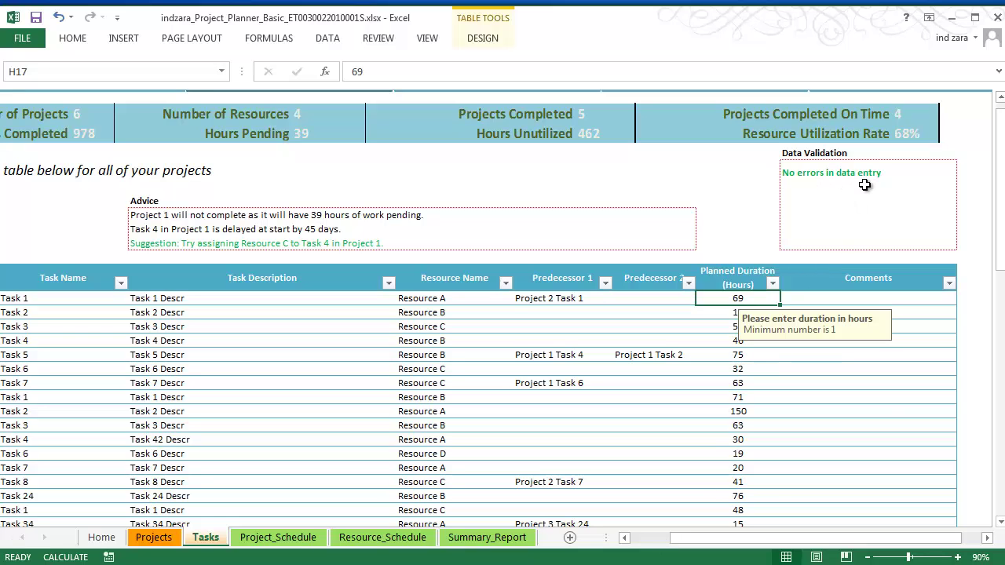
left_click(664, 539)
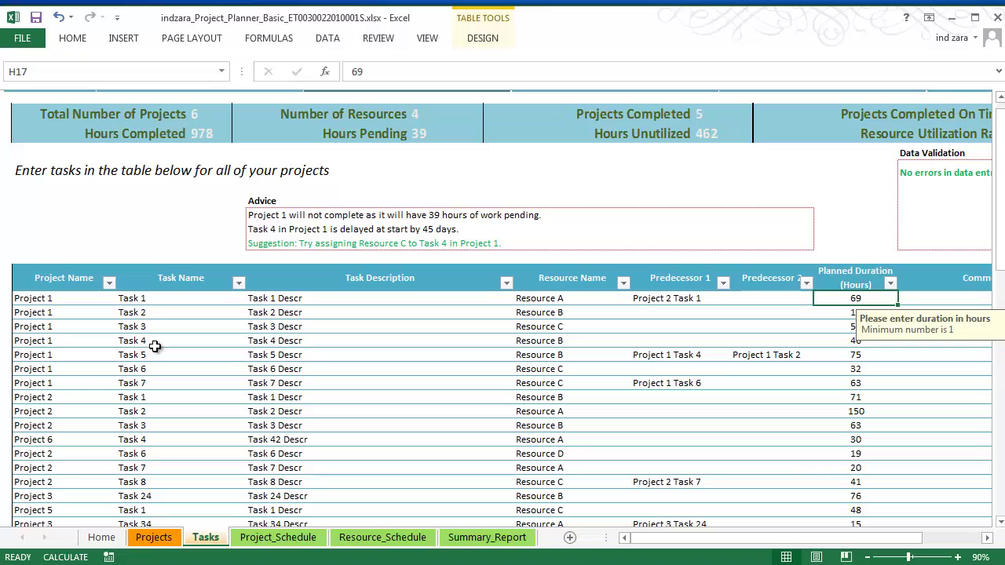
Highlight the Project 1 Task 4 row through its planned duration, and select the resource assigned to Task 3.
left_click_drag(69, 340, 228, 340)
left_click_drag(366, 338, 855, 337)
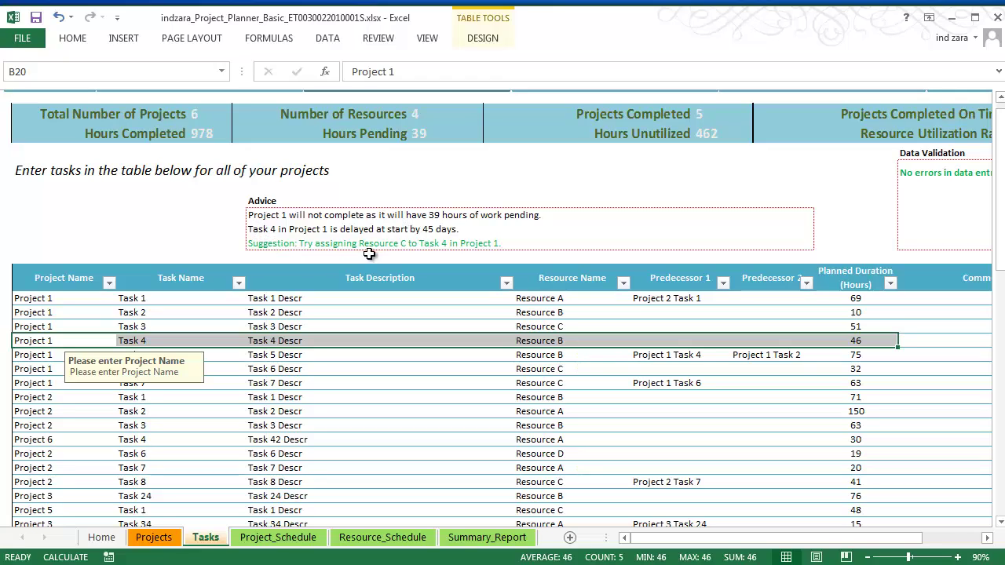
left_click(524, 328)
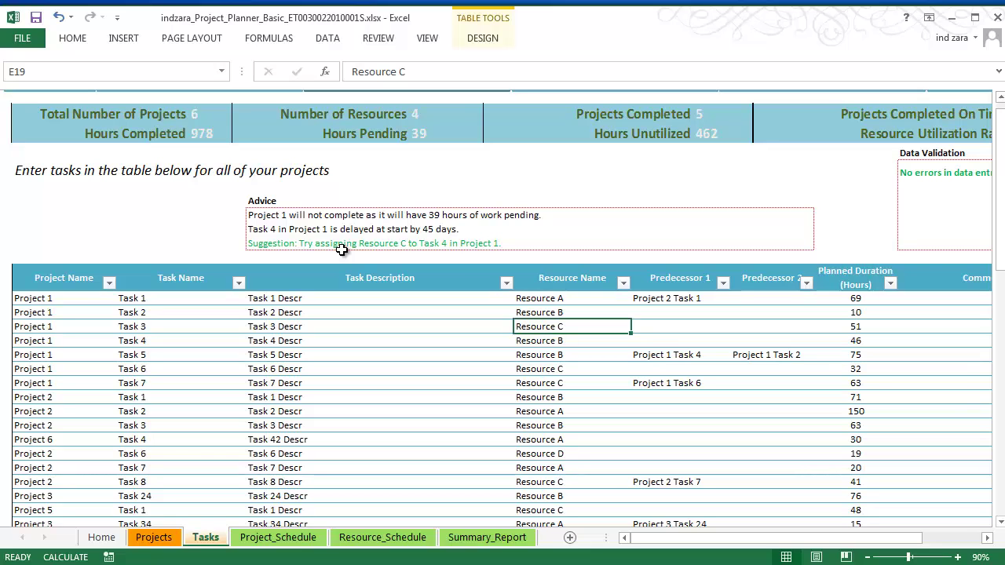
Examine the summary metrics on the Tasks sheet, including projects completed on time and resource utilization rate.
scroll(403, 314, "up", 1)
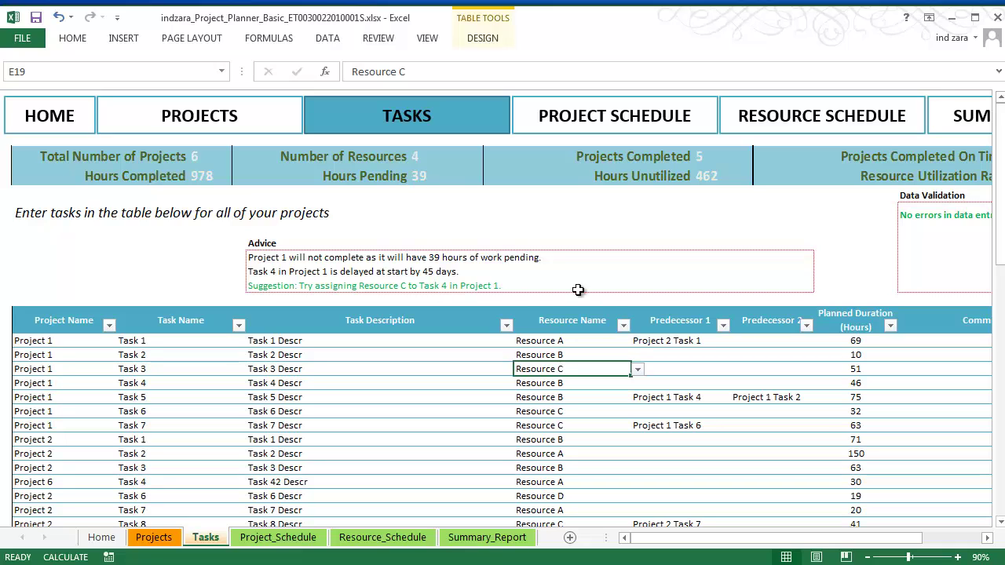
left_click(987, 539)
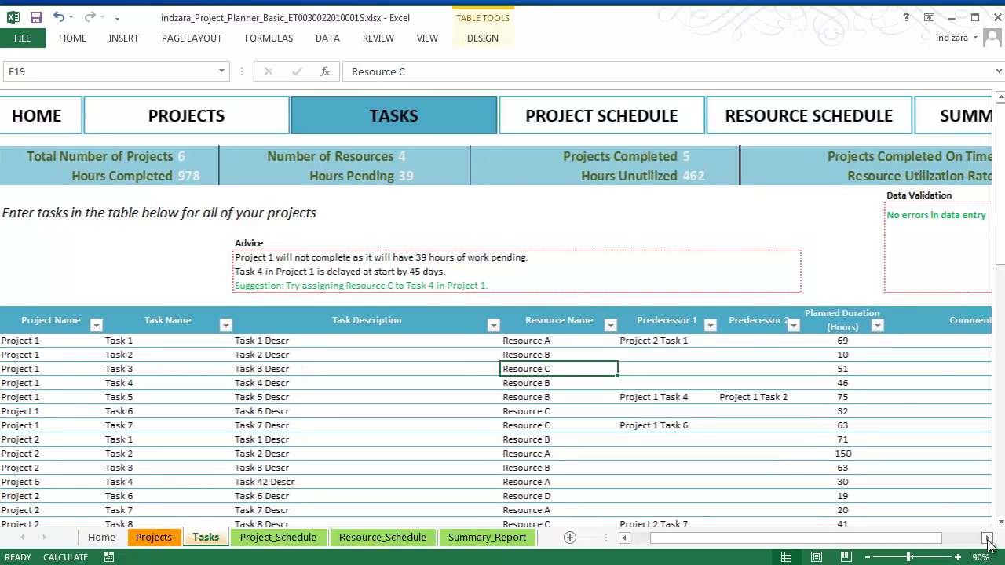
left_click(987, 539)
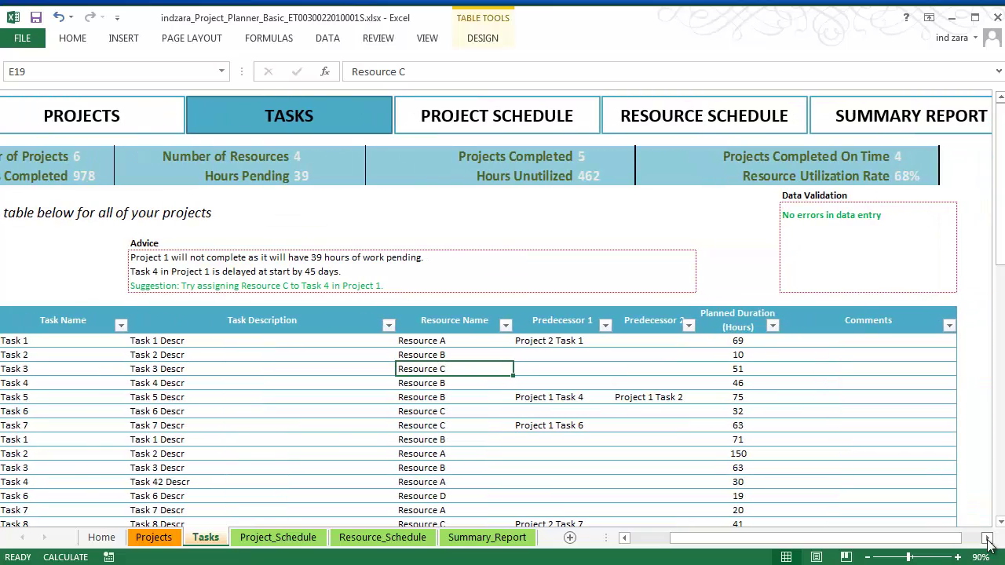